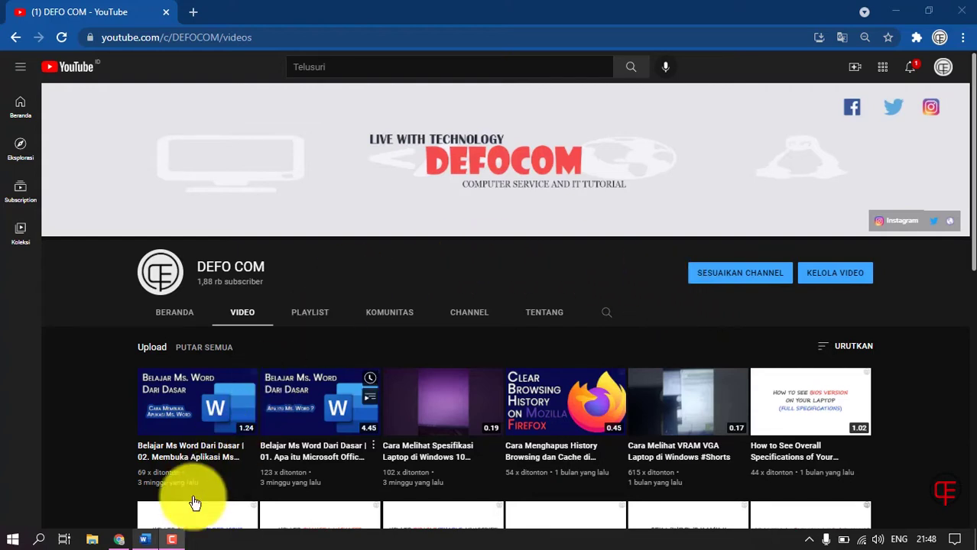
Switch to Word, add the Draw Table command to the Quick Access Toolbar and remove it again.
left_click(146, 540)
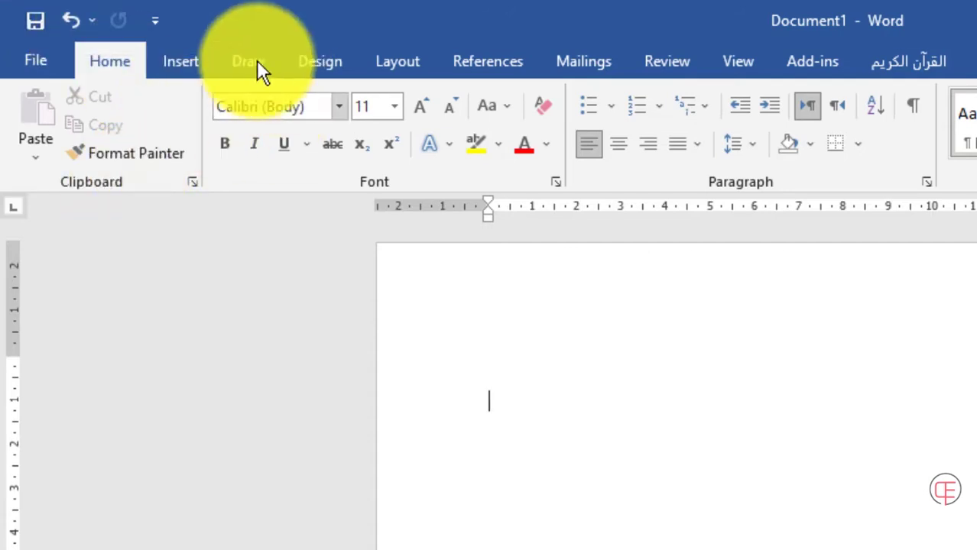
left_click(154, 21)
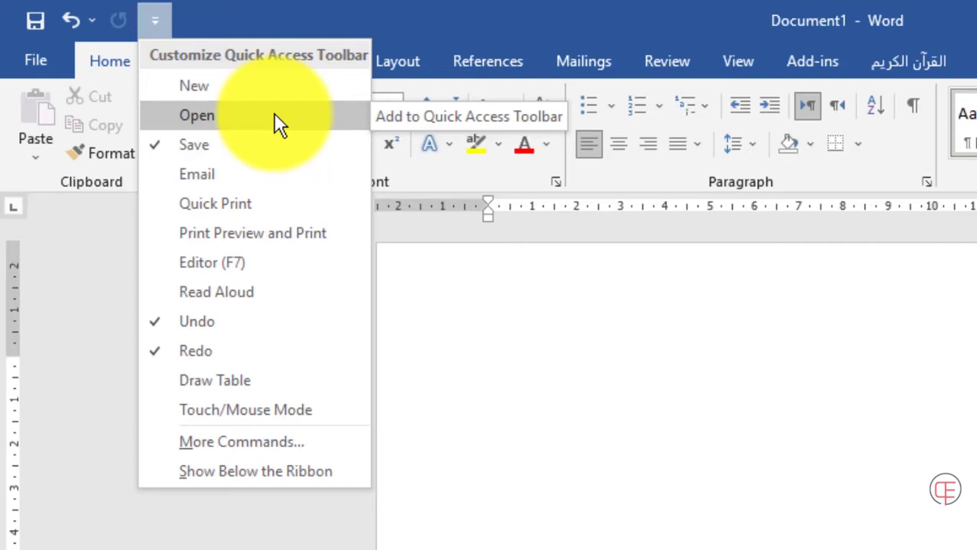
left_click(257, 381)
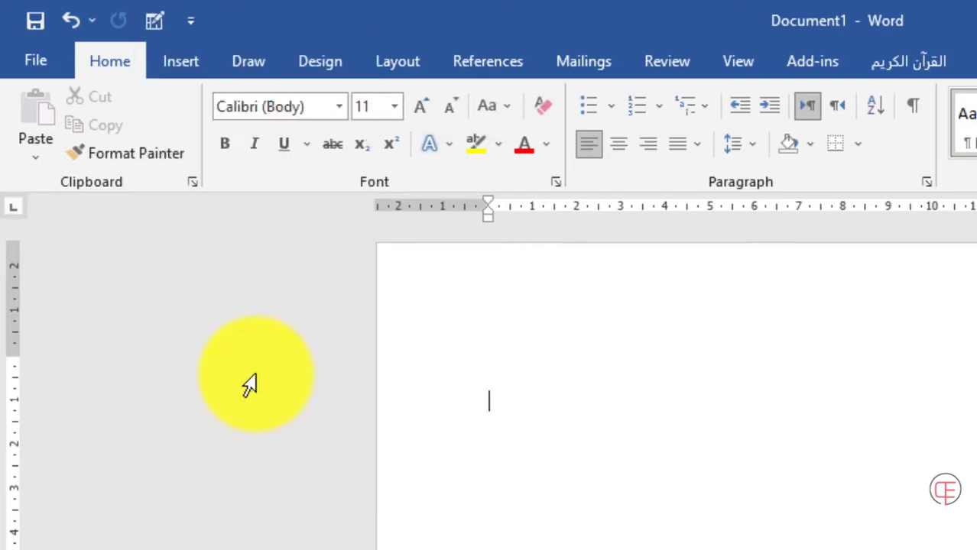
right_click(156, 27)
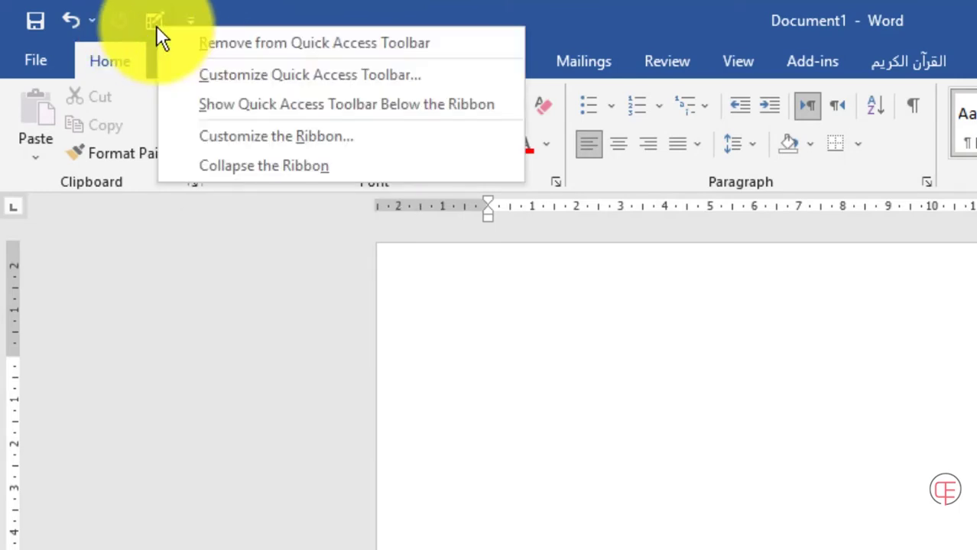
left_click(255, 42)
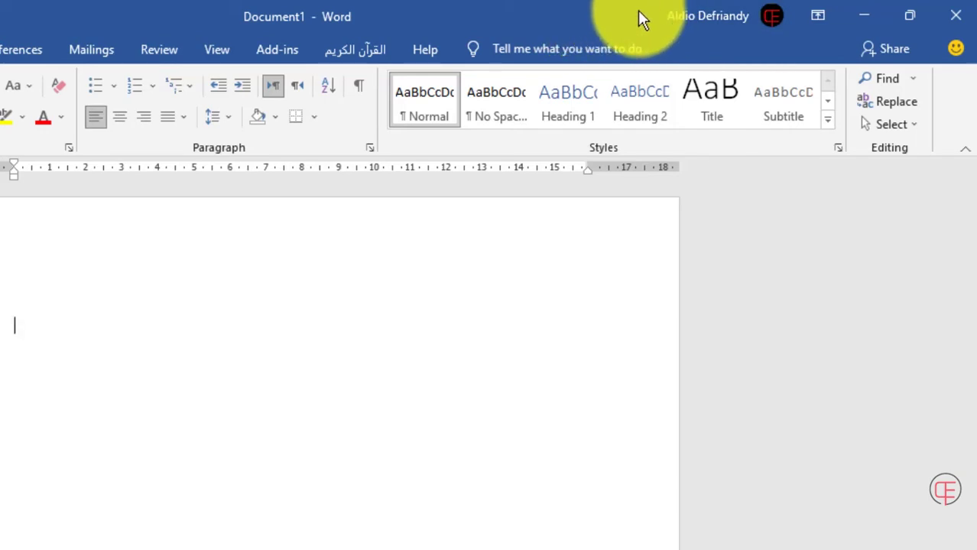
Cycle the ribbon display through Auto-hide Ribbon, Show Tabs, and Show Tabs and Commands.
left_click(819, 15)
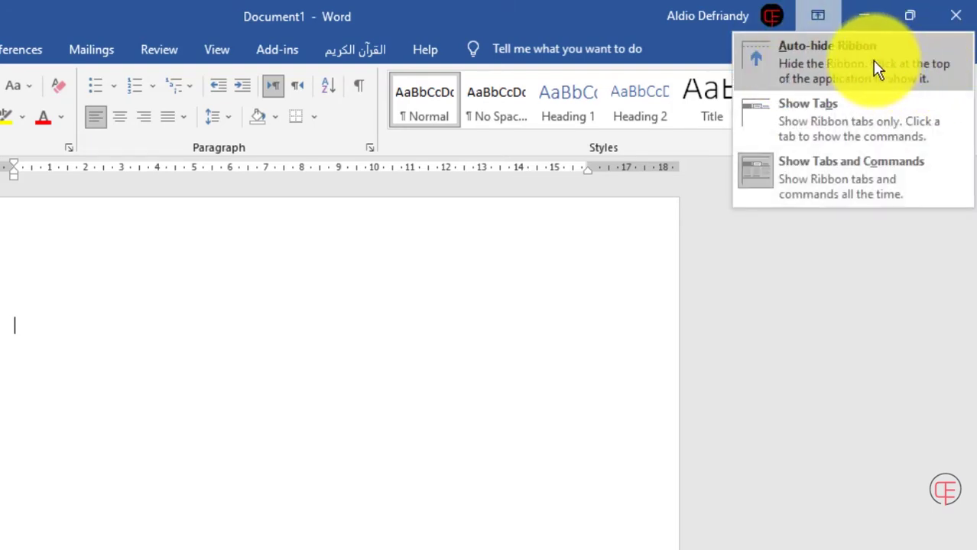
left_click(911, 70)
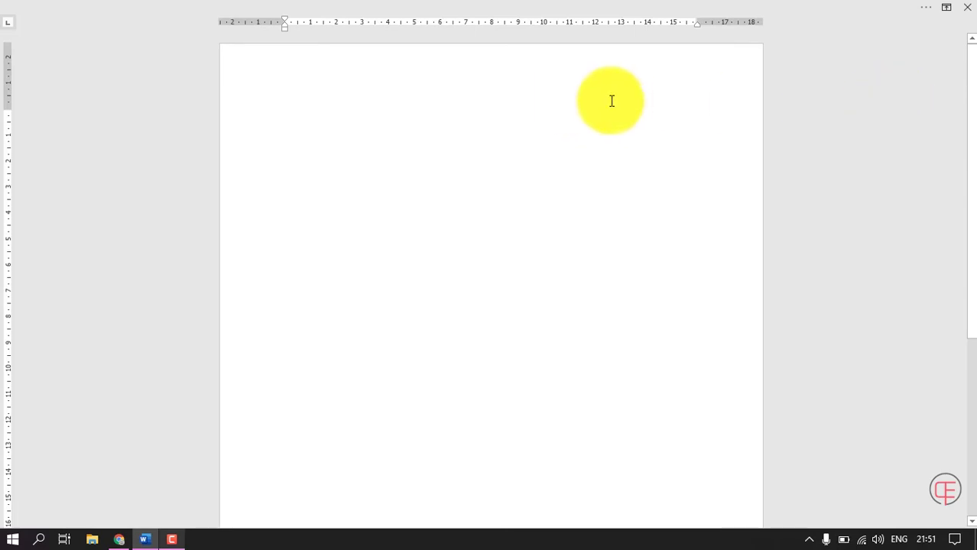
left_click(946, 9)
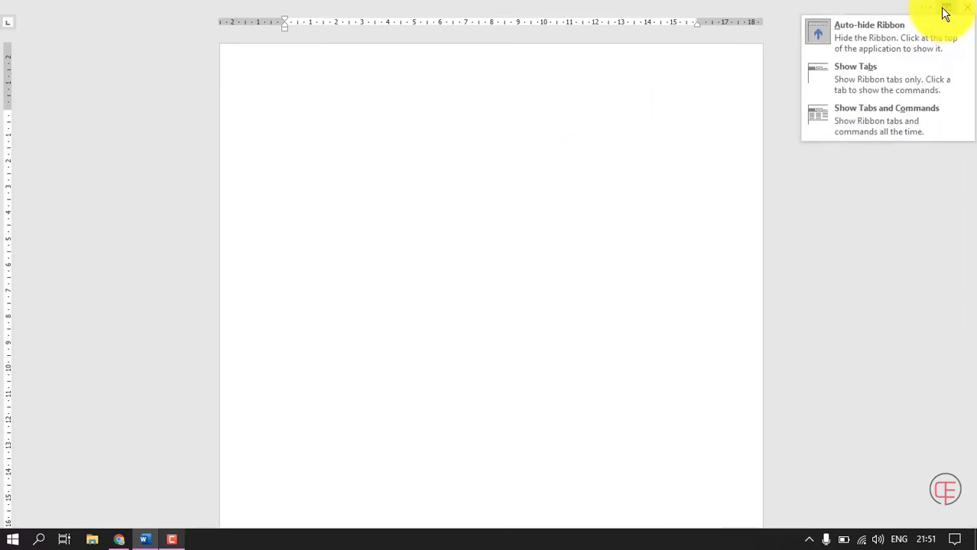
left_click(919, 84)
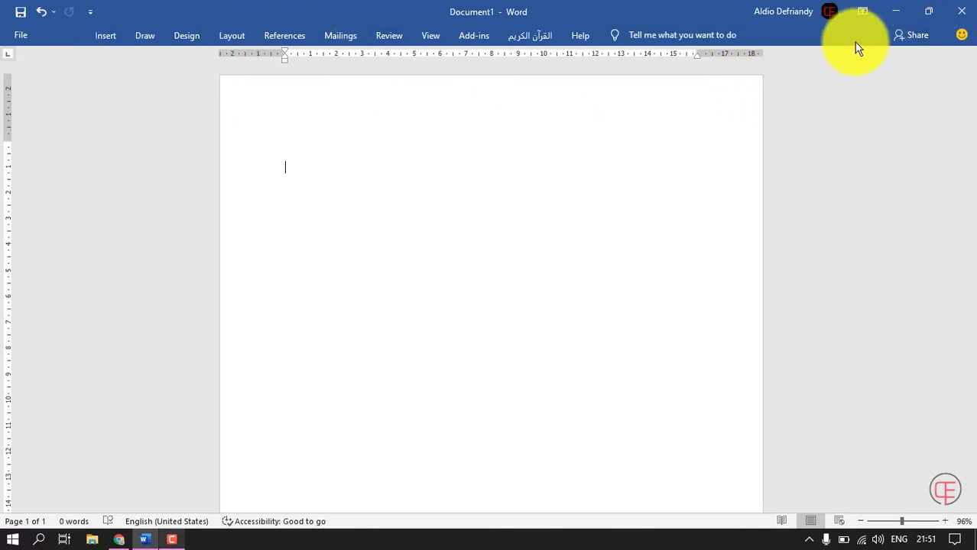
left_click(859, 13)
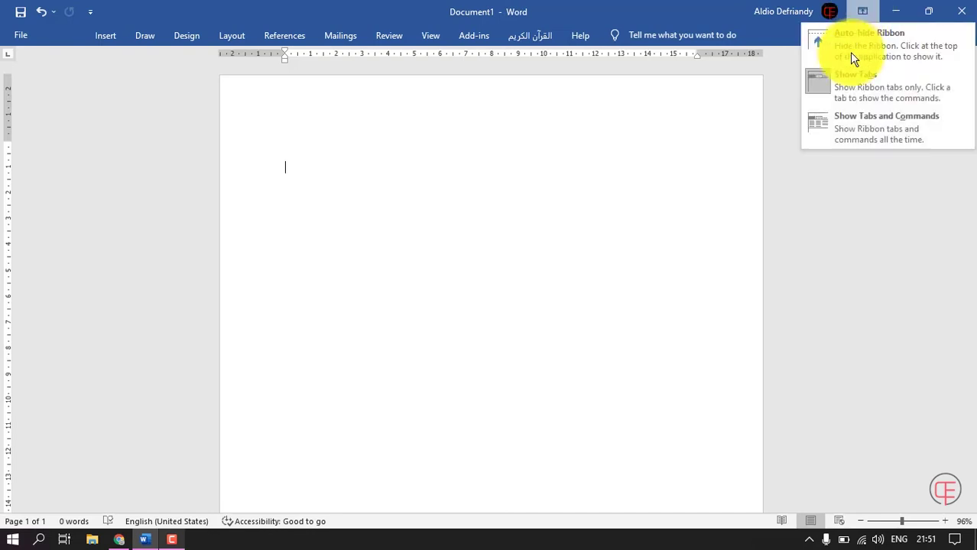
left_click(939, 139)
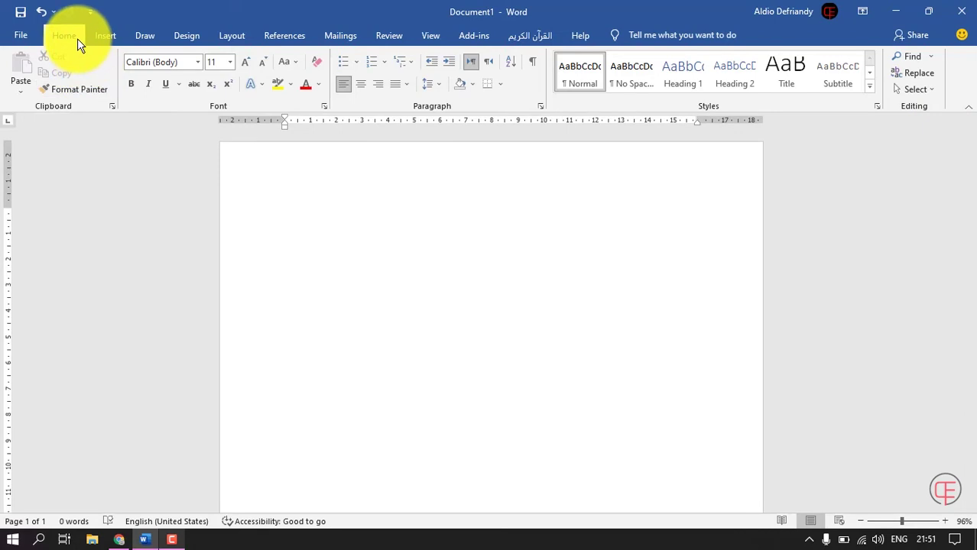
Collapse the ribbon to its tab names and expand it again.
double_click(77, 38)
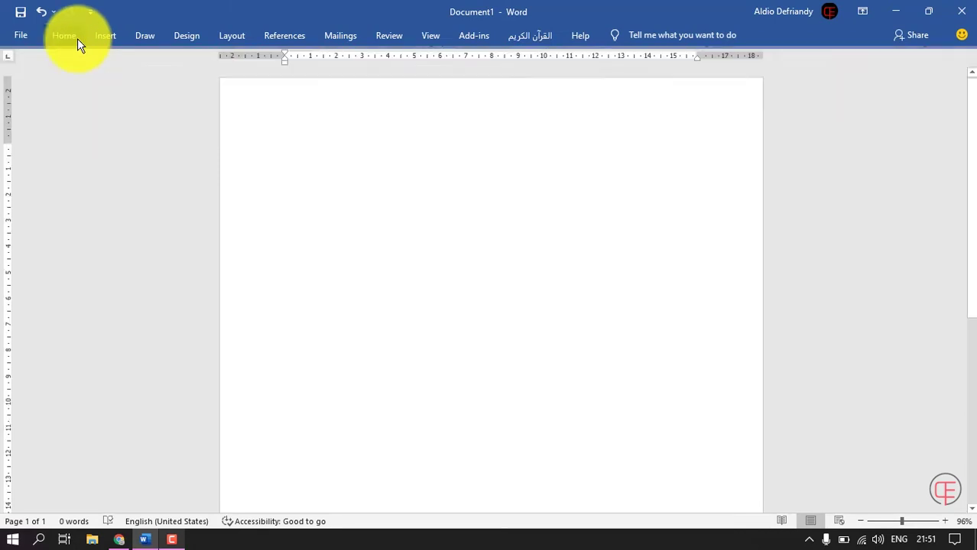
left_click(77, 38)
left_click(78, 39)
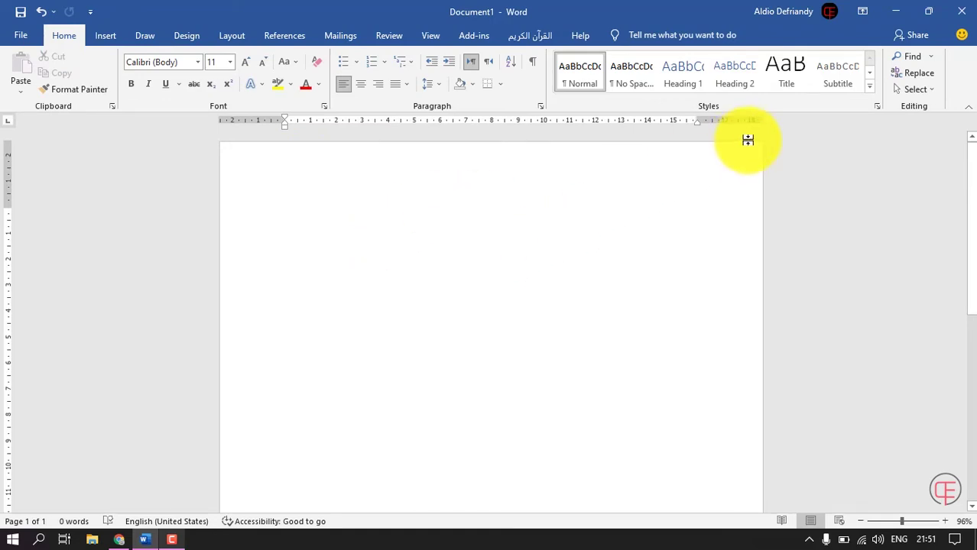
Minimize the Word window and reopen it, then restore it down to a smaller size and maximize it again.
left_click(897, 13)
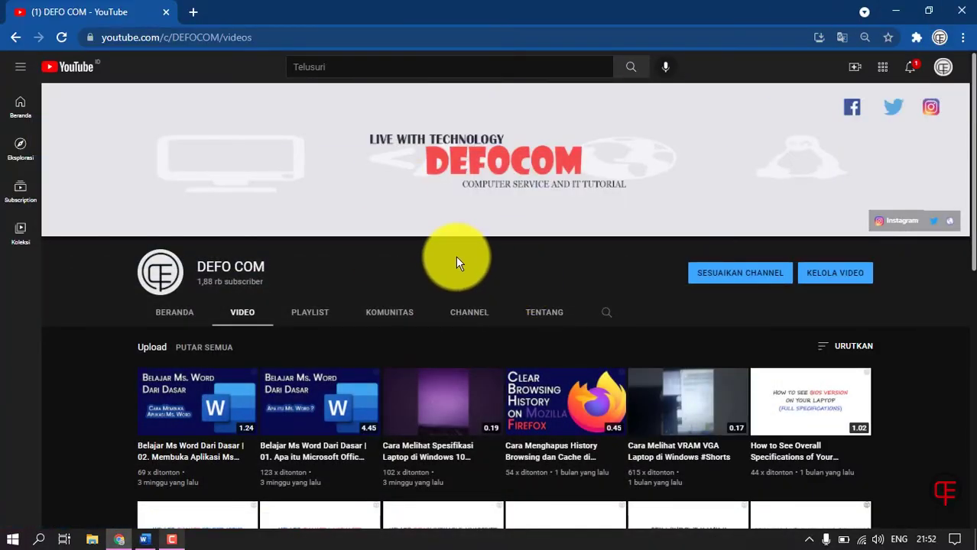
left_click(143, 539)
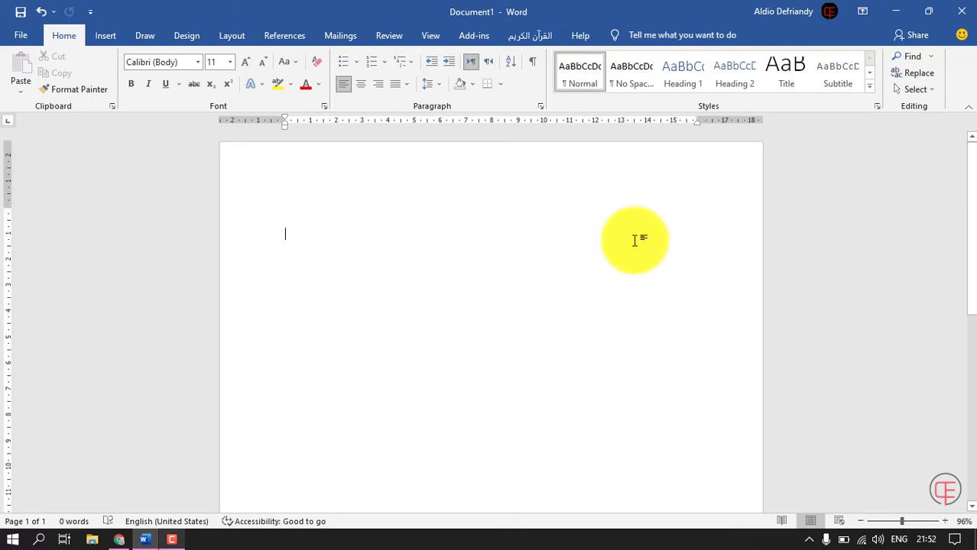
left_click(921, 15)
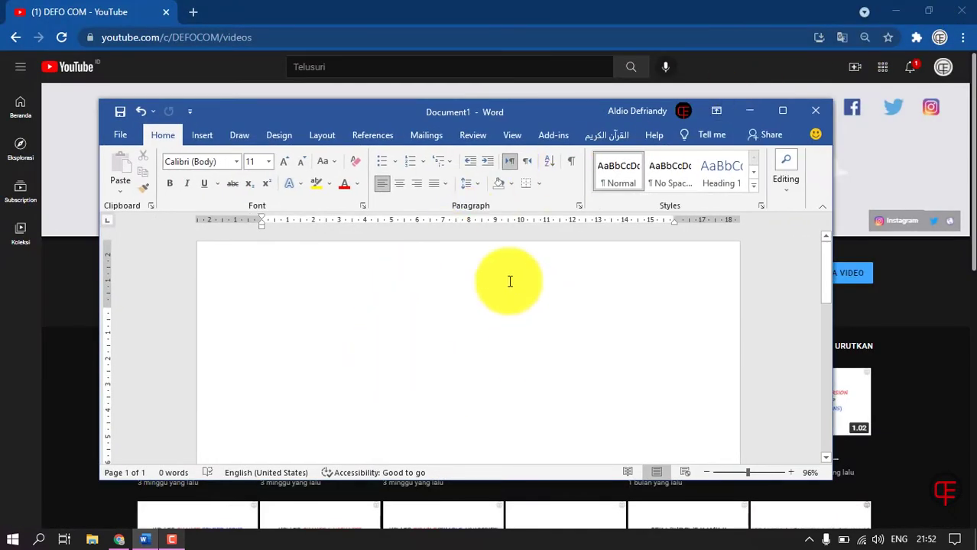
left_click(780, 112)
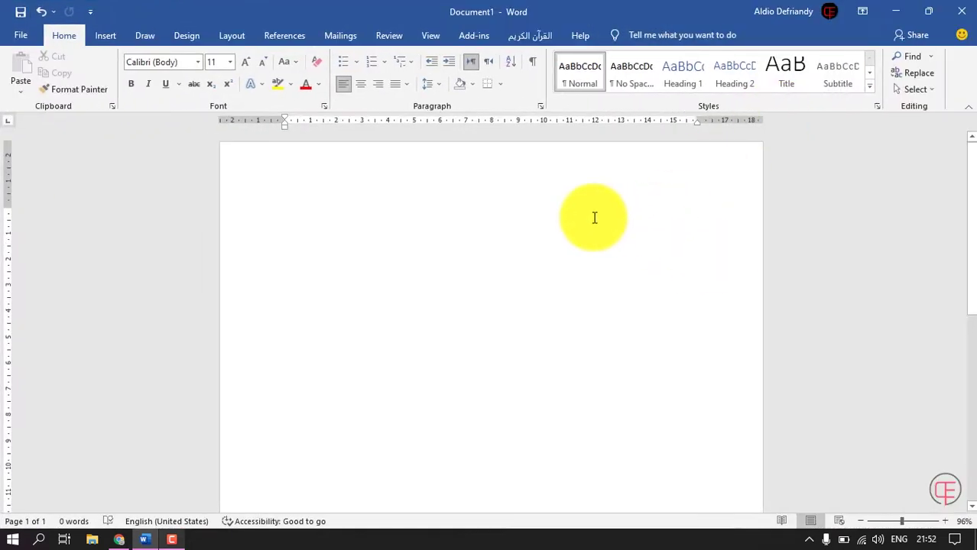
Start closing the document, examine the file name and location choices in the save prompt, and dismiss it without saving.
left_click(961, 10)
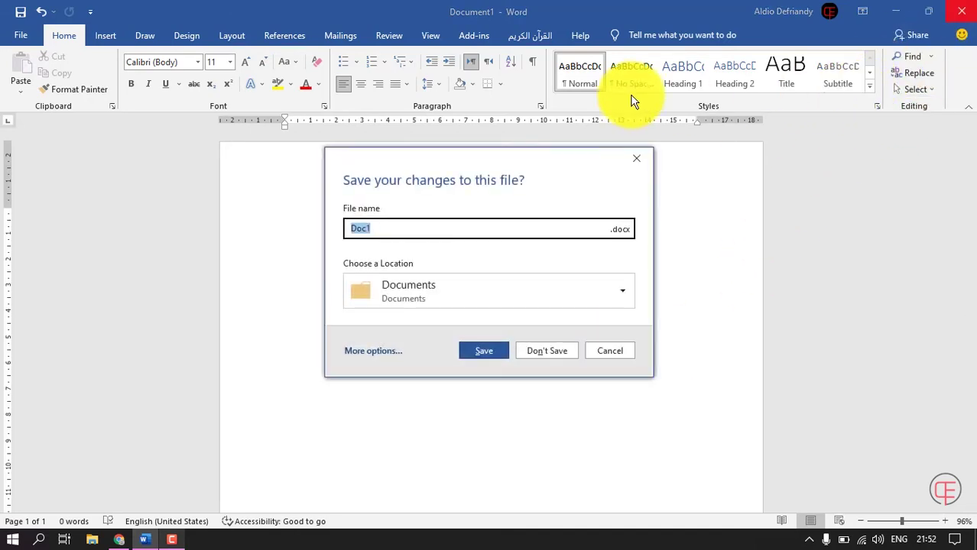
left_click_drag(516, 174, 532, 170)
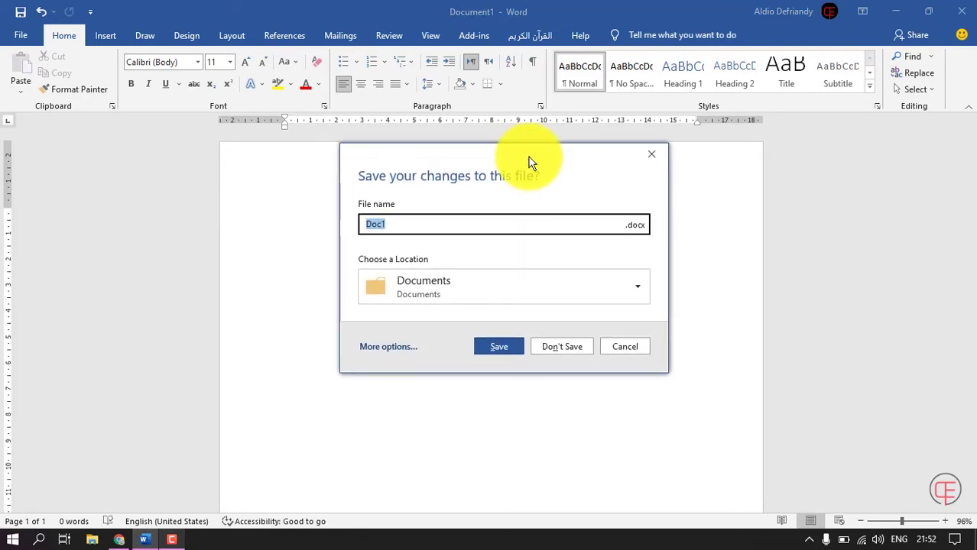
left_click(407, 224)
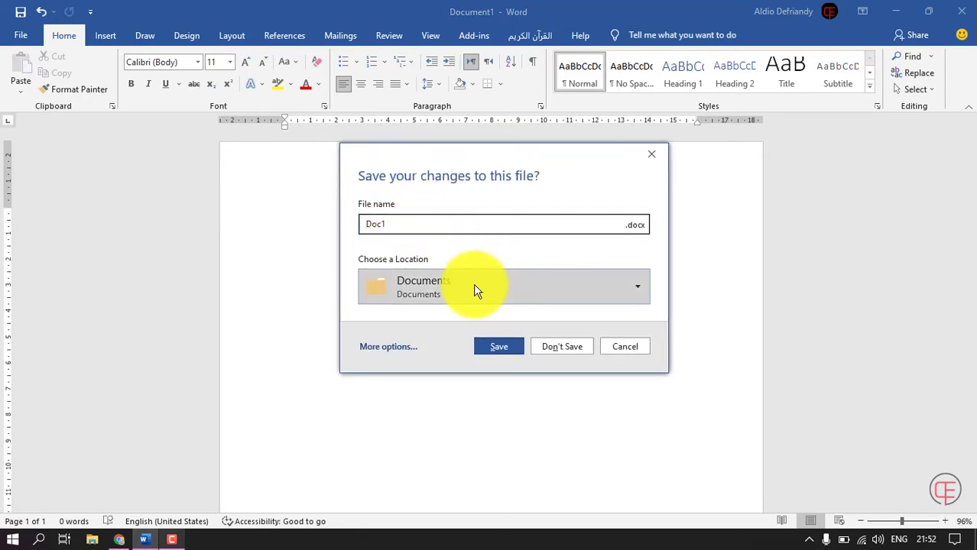
left_click(474, 290)
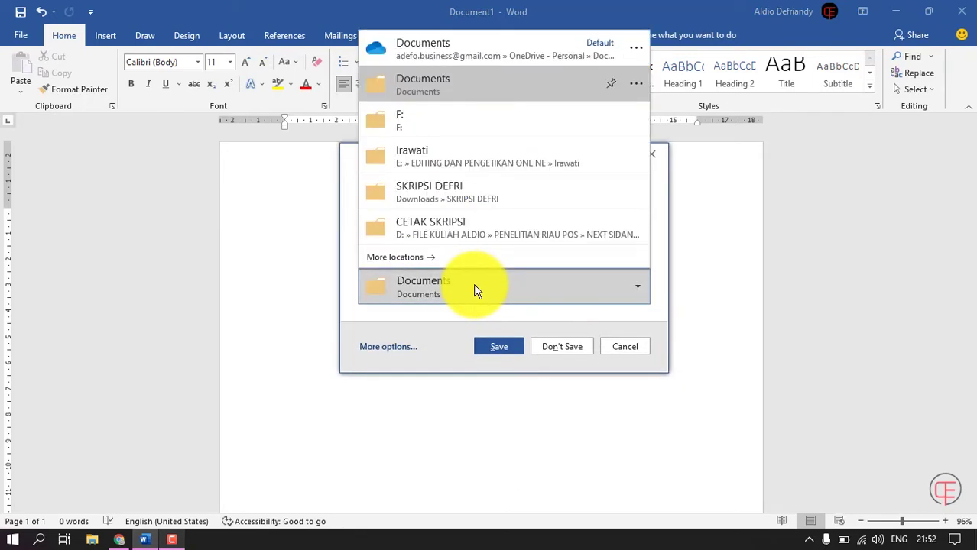
left_click(474, 291)
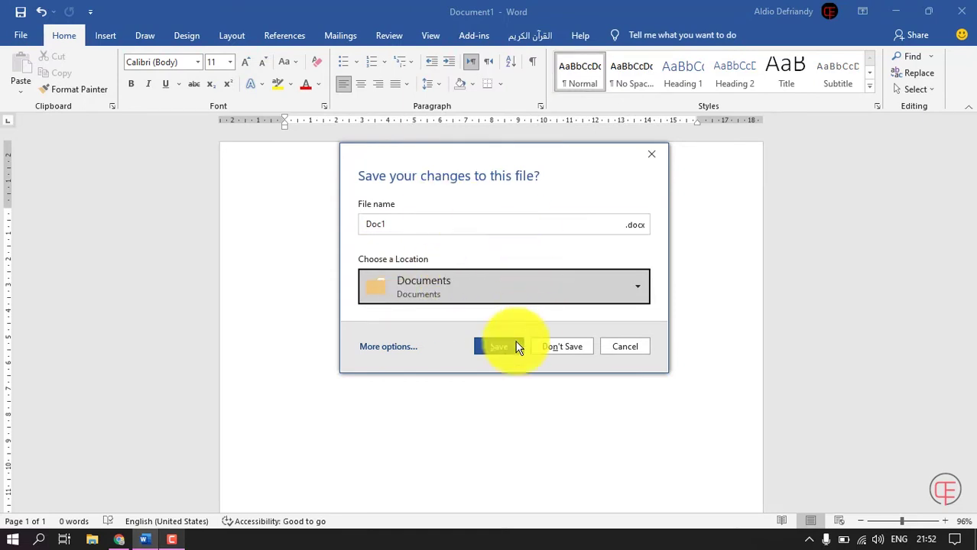
left_click(649, 157)
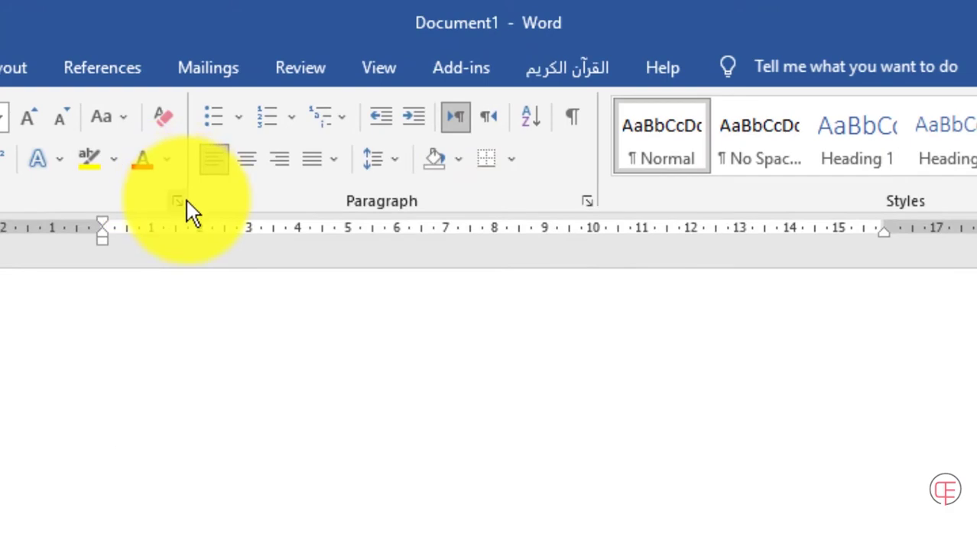
Open the full Font settings dialog, examine its options, and close it without changes.
left_click(186, 201)
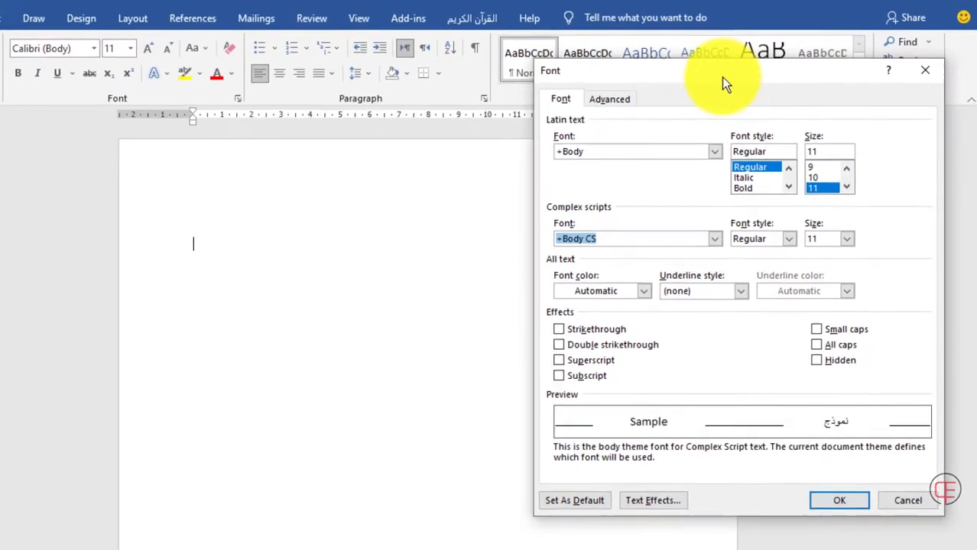
left_click_drag(701, 60, 689, 73)
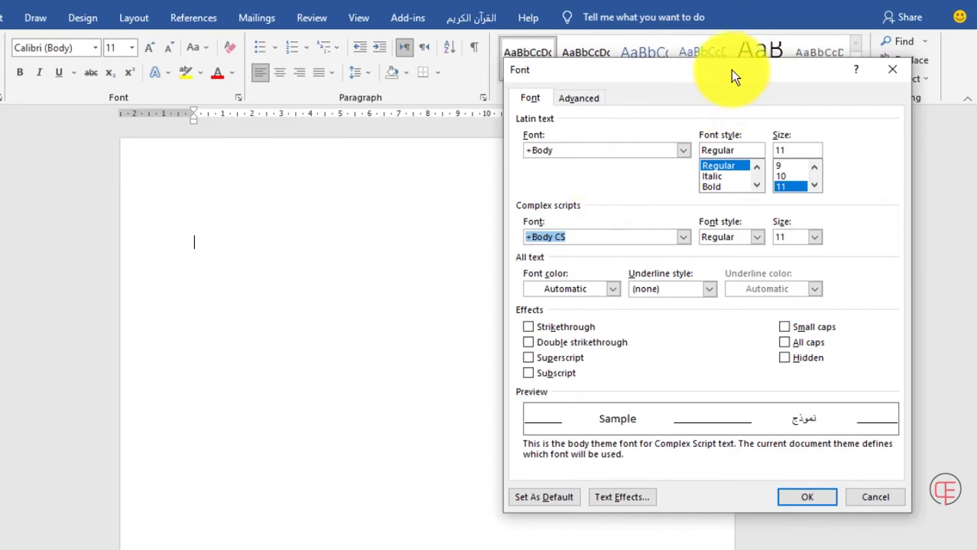
left_click_drag(730, 79, 730, 68)
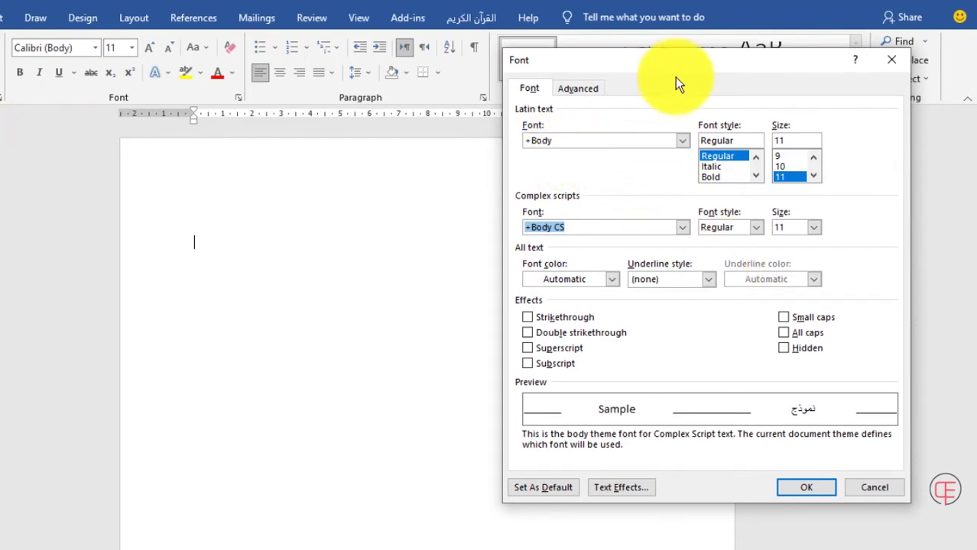
left_click_drag(685, 54, 691, 74)
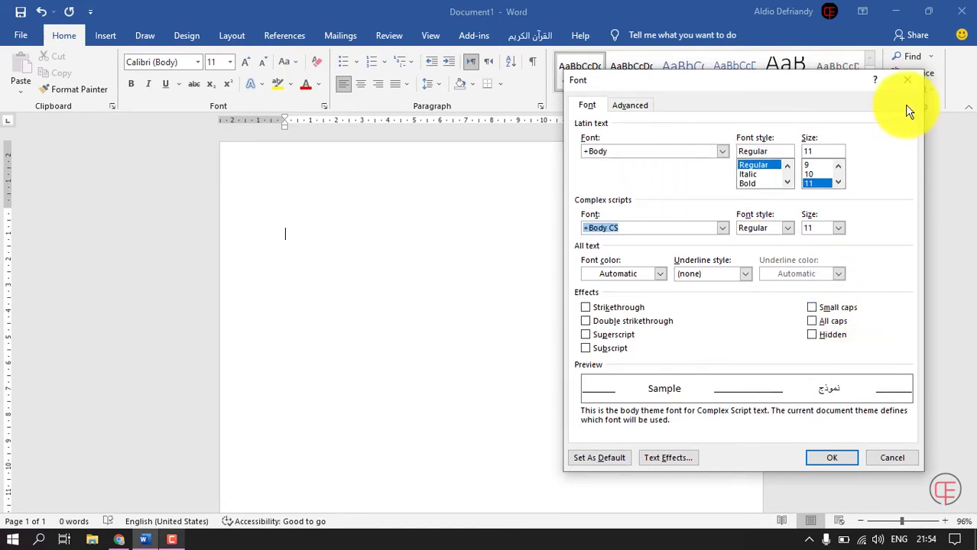
left_click(907, 80)
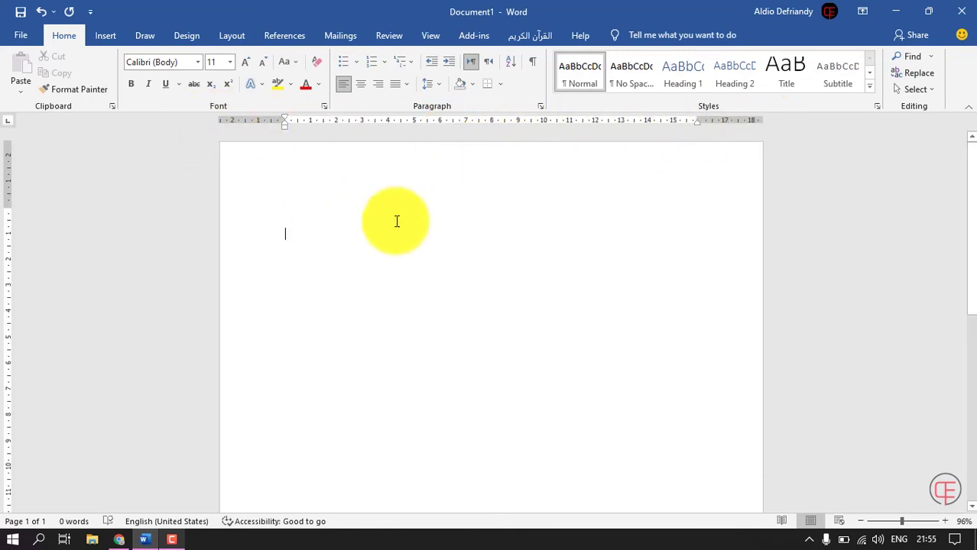
Hide the document's rulers and show them again, then return to the Home commands.
left_click(432, 36)
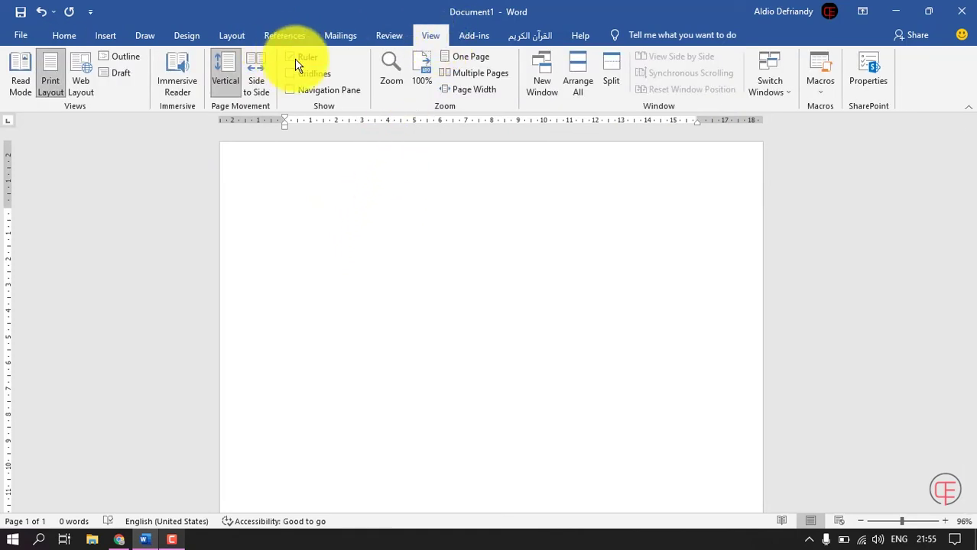
left_click(310, 59)
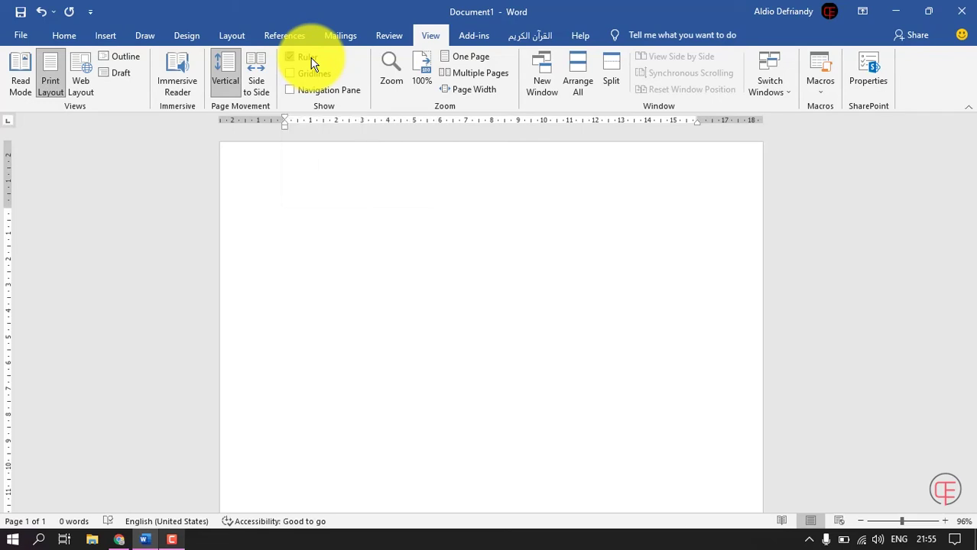
left_click(310, 60)
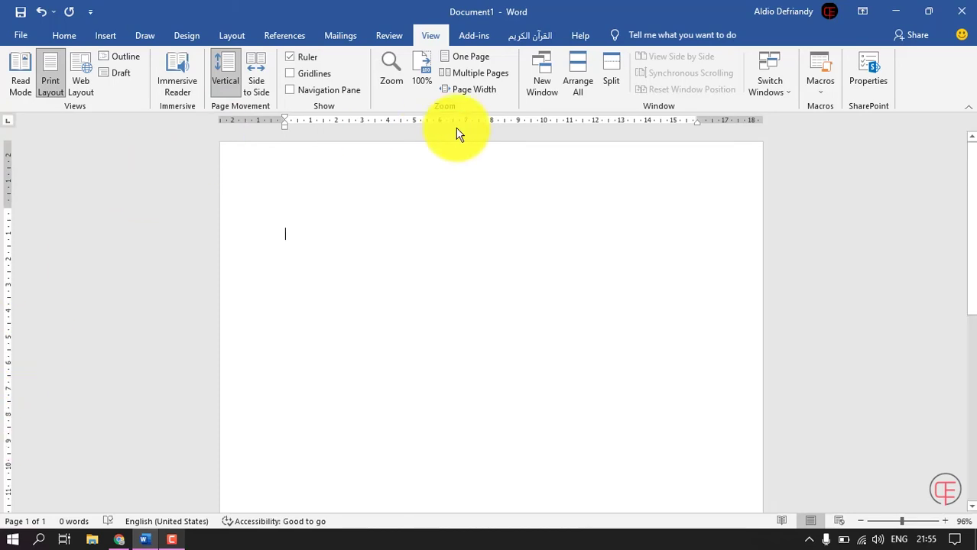
left_click(63, 35)
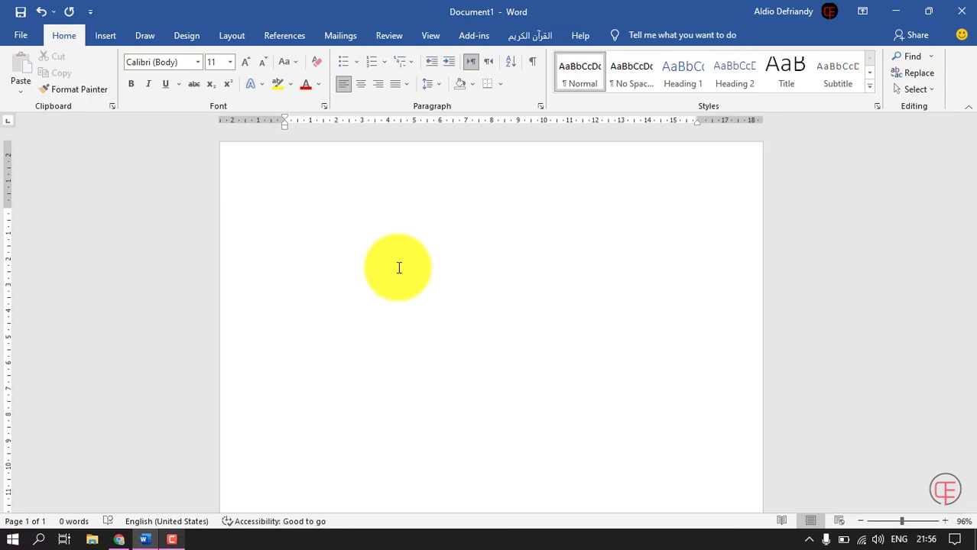
Add blank lines from the start of the document until it runs onto a second page, and check the page count.
left_click(309, 205)
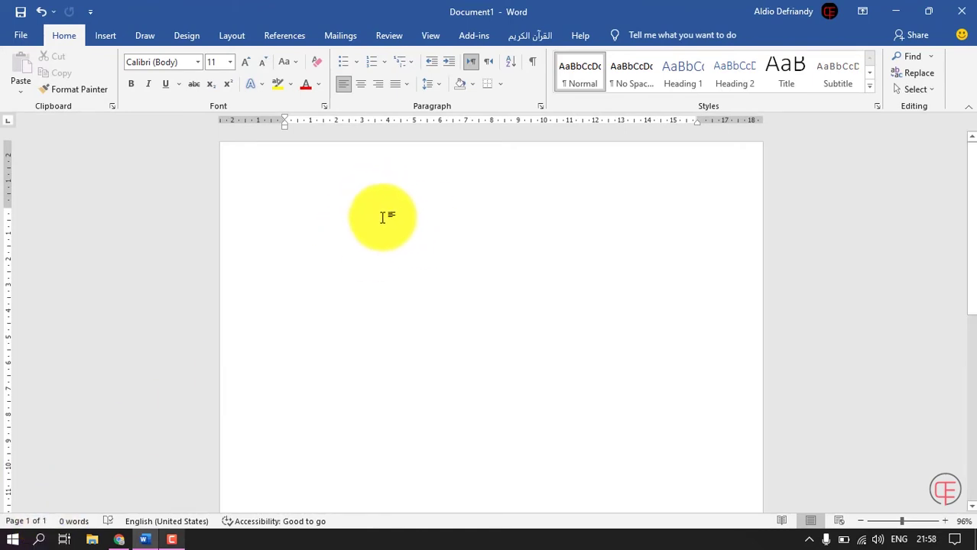
key("Return")
key("Return")
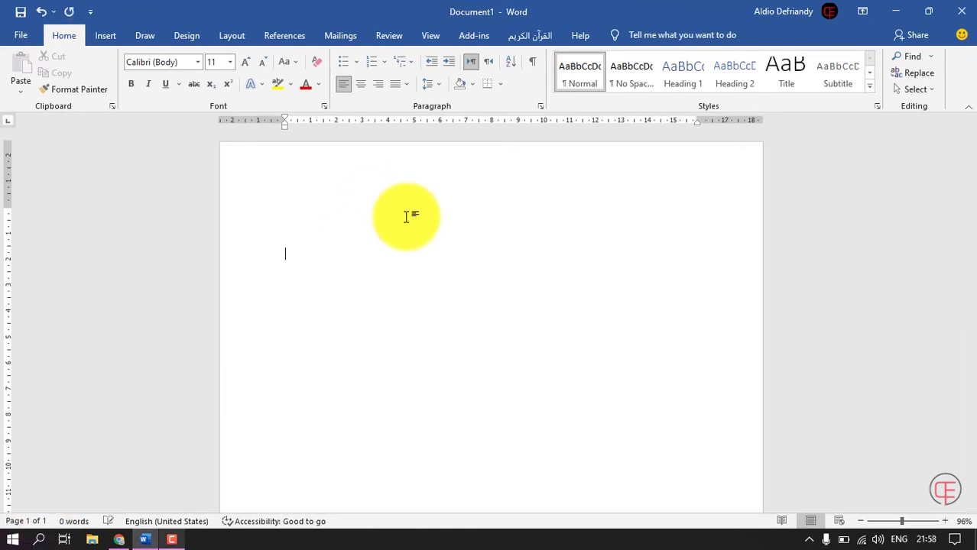
key("Return")
key("Return")
key("Return")
key("Return")
key("Return")
key("Return")
key("Return")
key("Return")
key("Return")
key("Return")
key("Return")
key("Return")
key("Return")
key("Return")
key("Return")
key("Return")
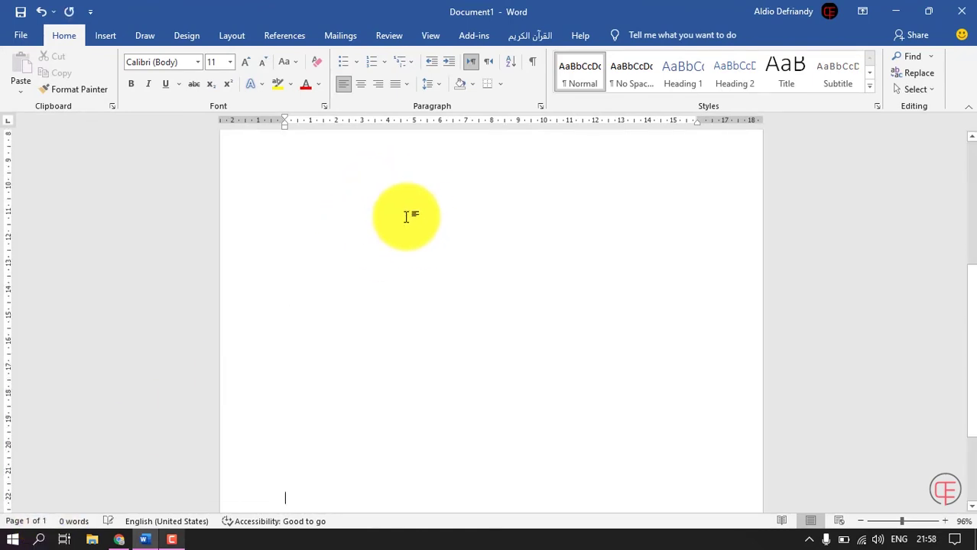
key("Return")
key("Return")
key("Return")
key("Return")
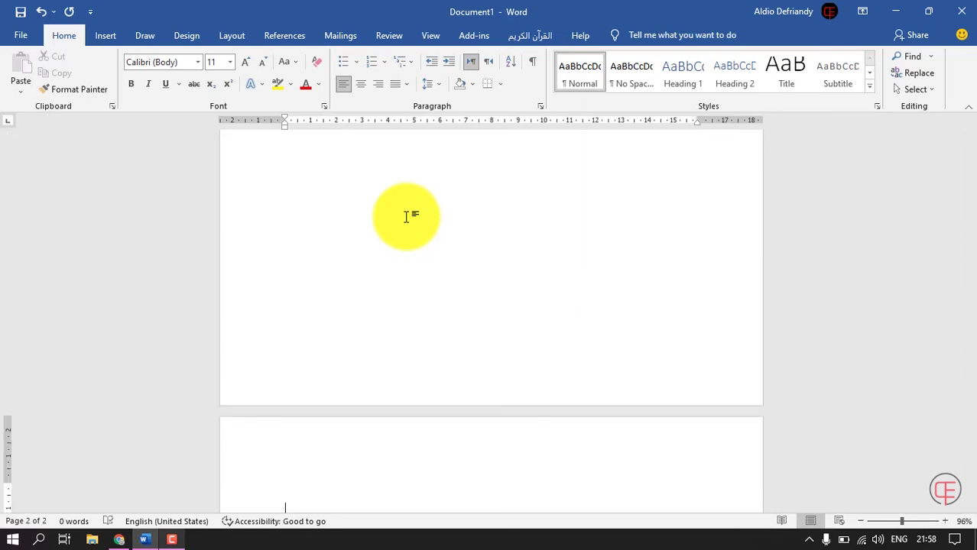
scroll(359, 336, "down", 2)
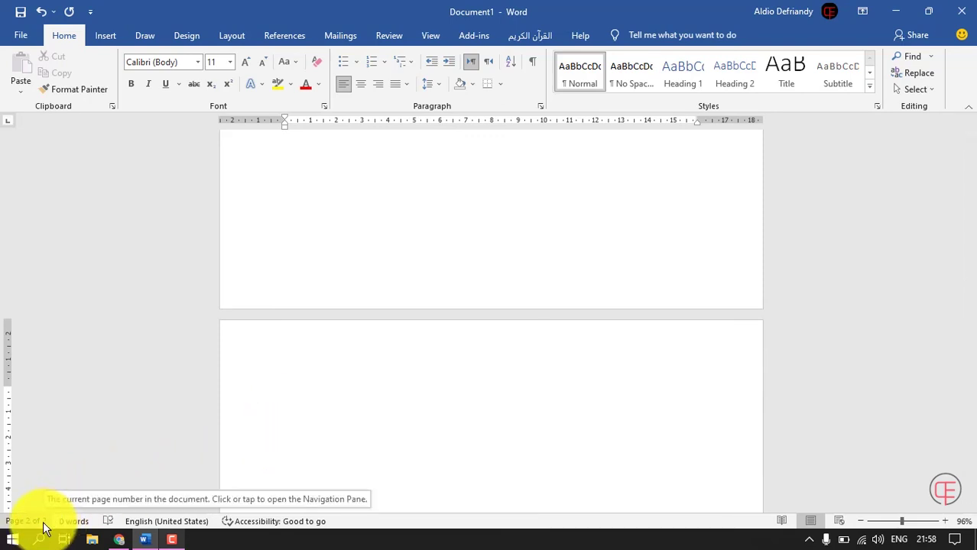
Enter "Channel defocom" on the first line of page one, then select the text and deselect it.
scroll(320, 246, "up", 5)
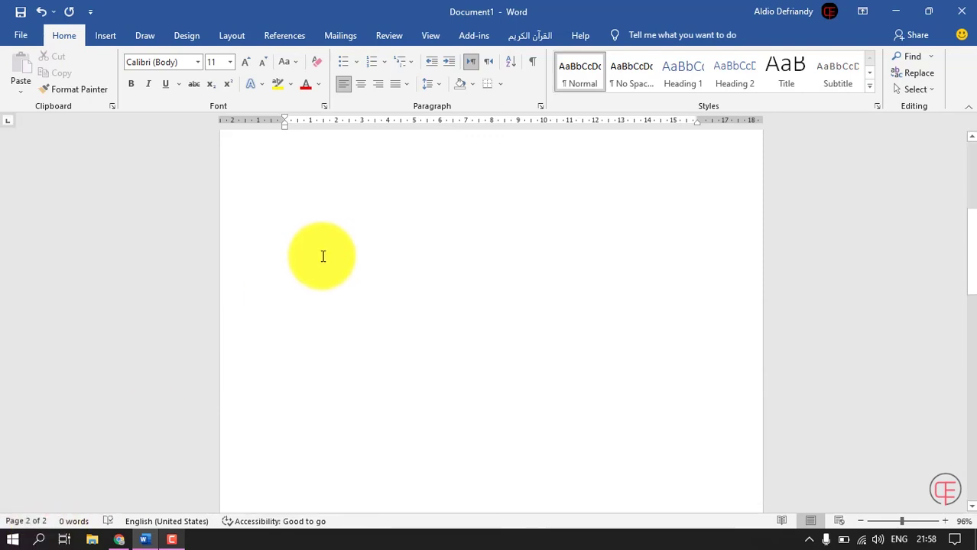
left_click(313, 200)
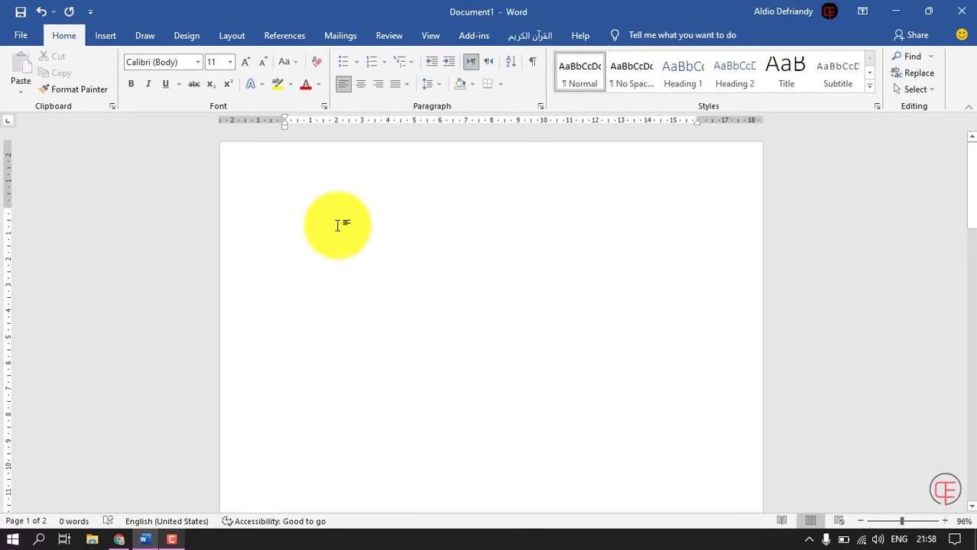
type("cha")
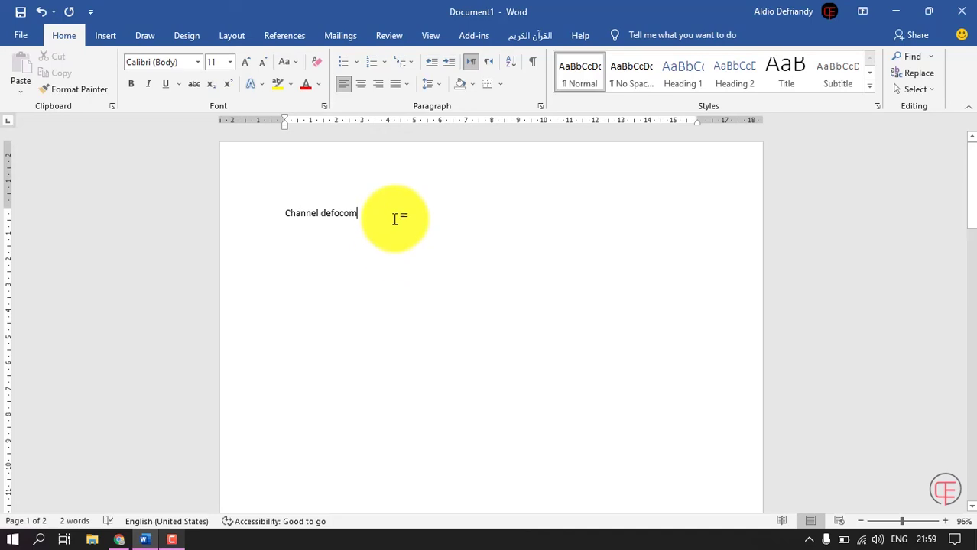
left_click_drag(394, 218, 283, 213)
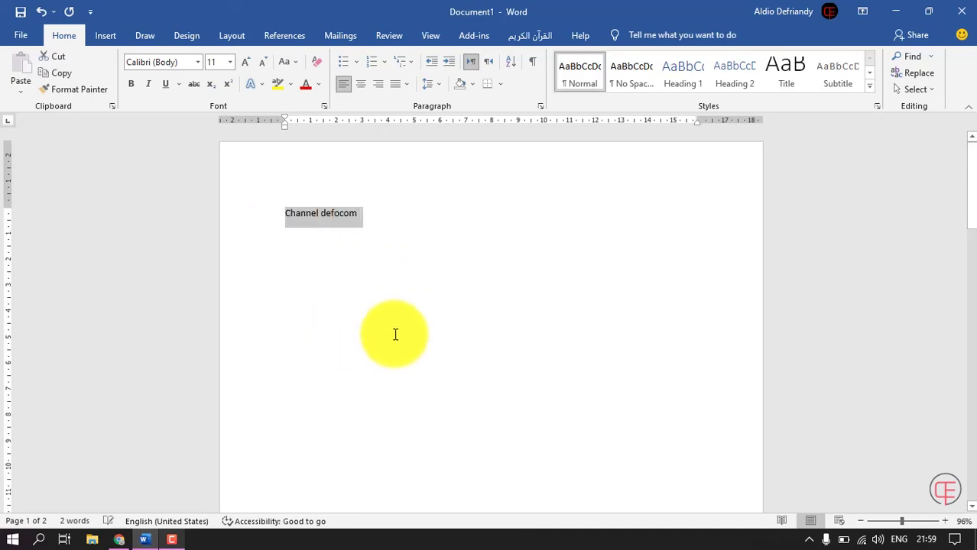
left_click(405, 215)
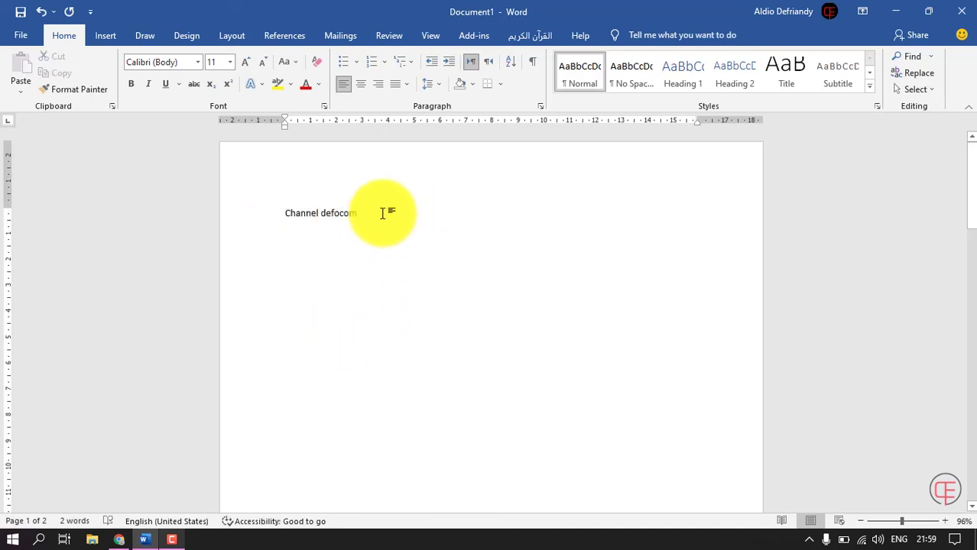
left_click_drag(382, 212, 283, 212)
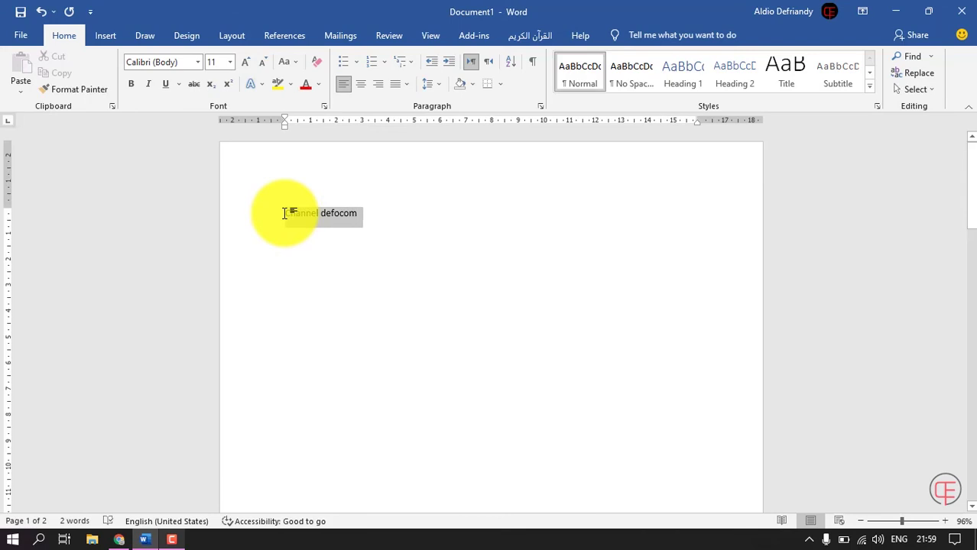
left_click(382, 221)
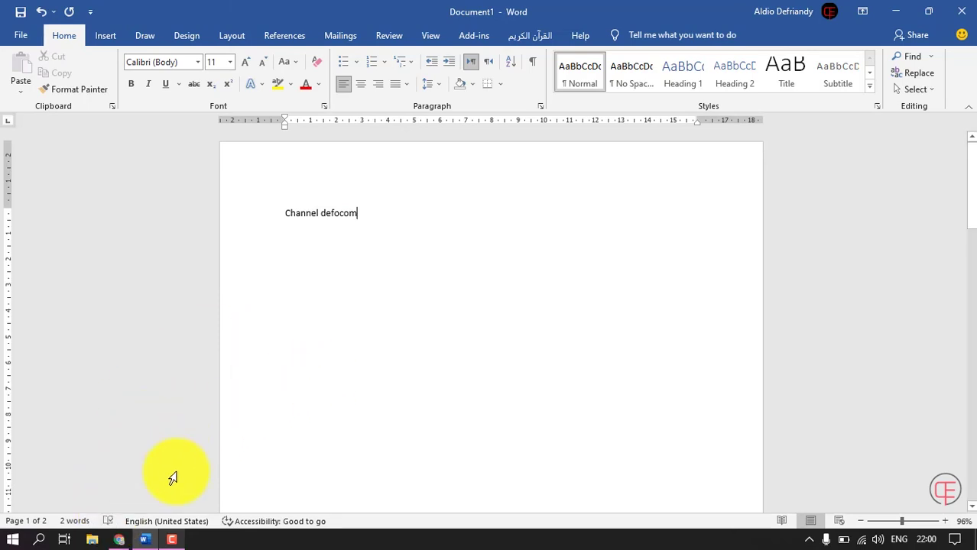
Open the proofing Language dialog, try Indonesian and Arabic (Saudi Arabia) in the list, and close it without applying a change.
left_click(173, 524)
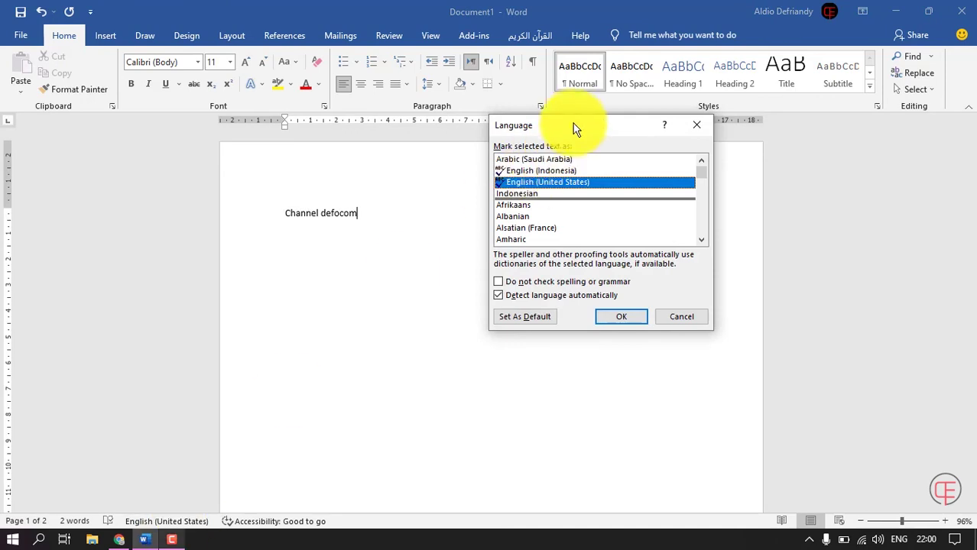
left_click_drag(585, 123, 693, 177)
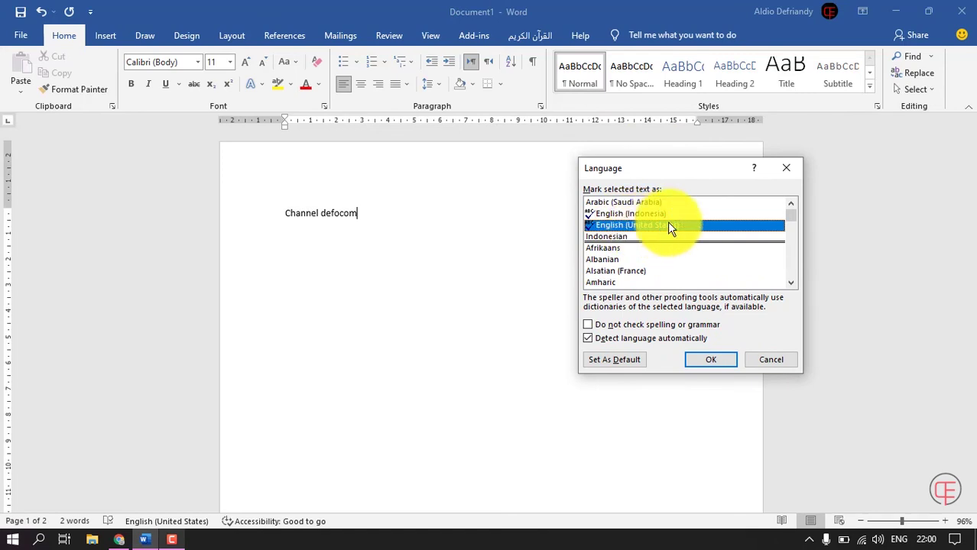
left_click(613, 234)
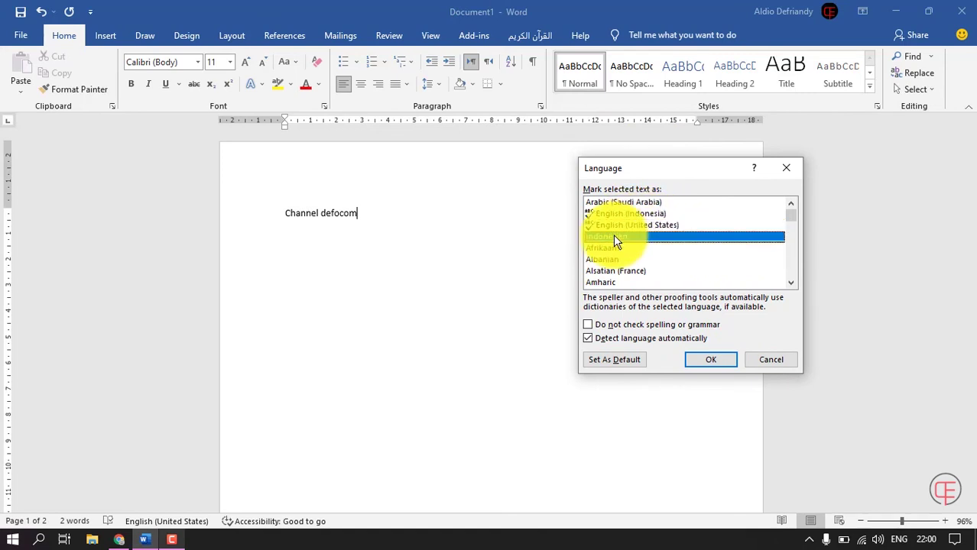
left_click(635, 201)
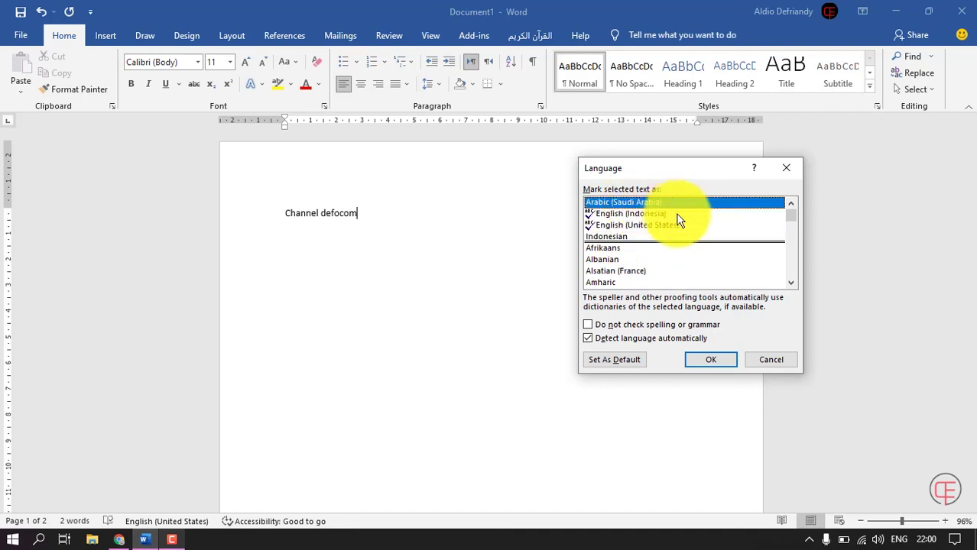
left_click_drag(675, 174, 718, 165)
left_click(634, 226)
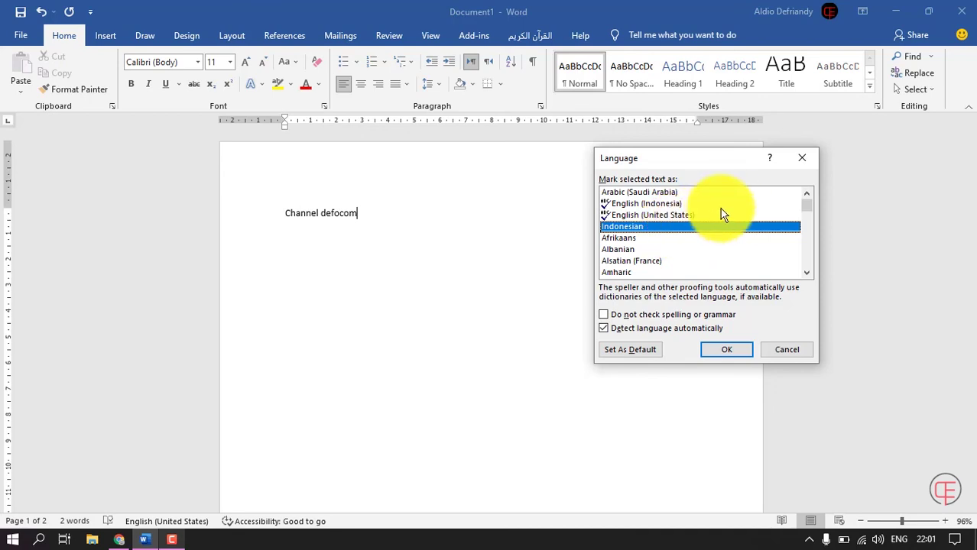
left_click(792, 162)
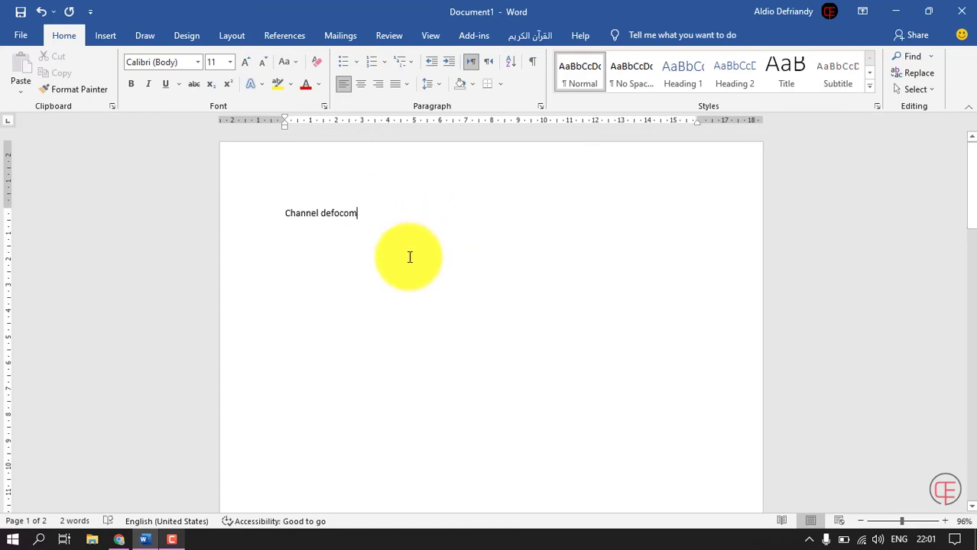
Reopen and close the proofing Language dialog, then view the Windows keyboard language list and dismiss it without switching.
left_click(165, 521)
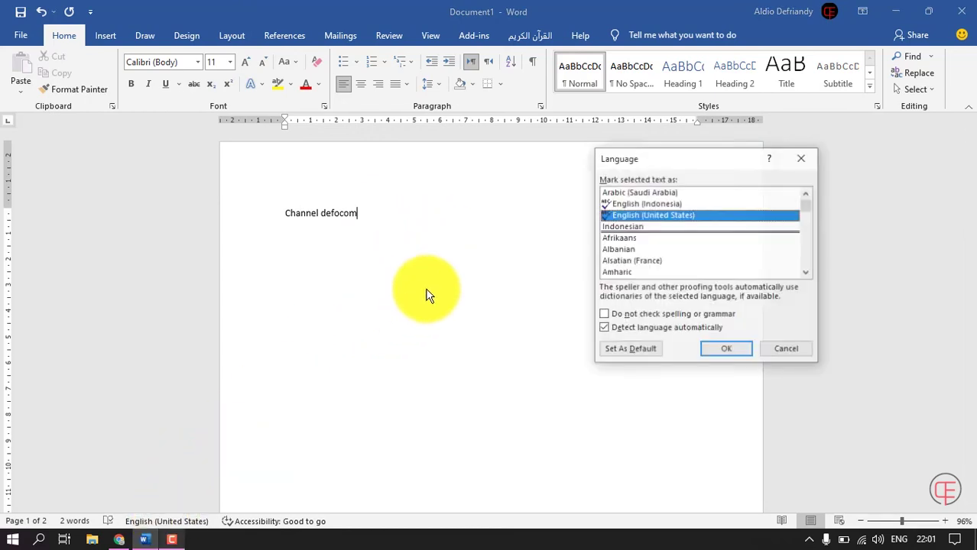
left_click(799, 160)
left_click(899, 541)
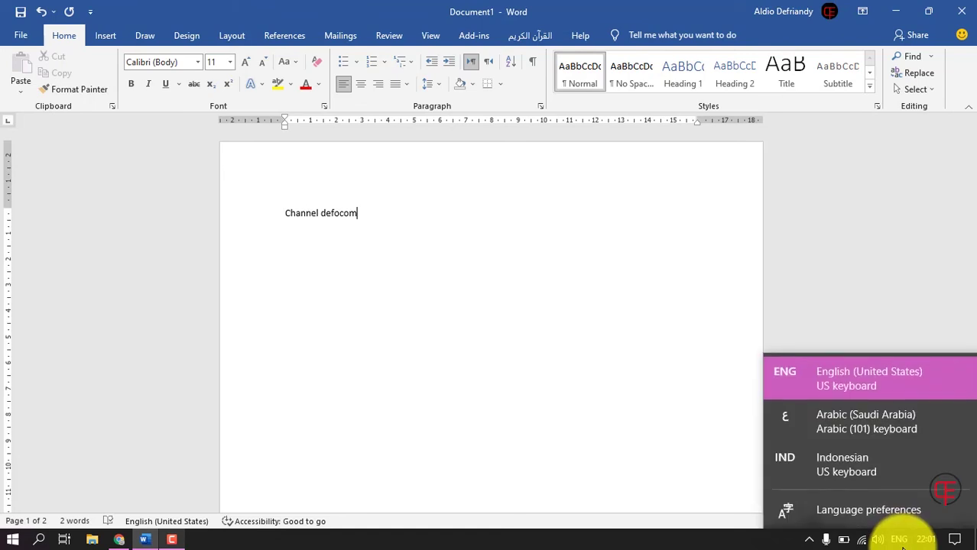
left_click(380, 217)
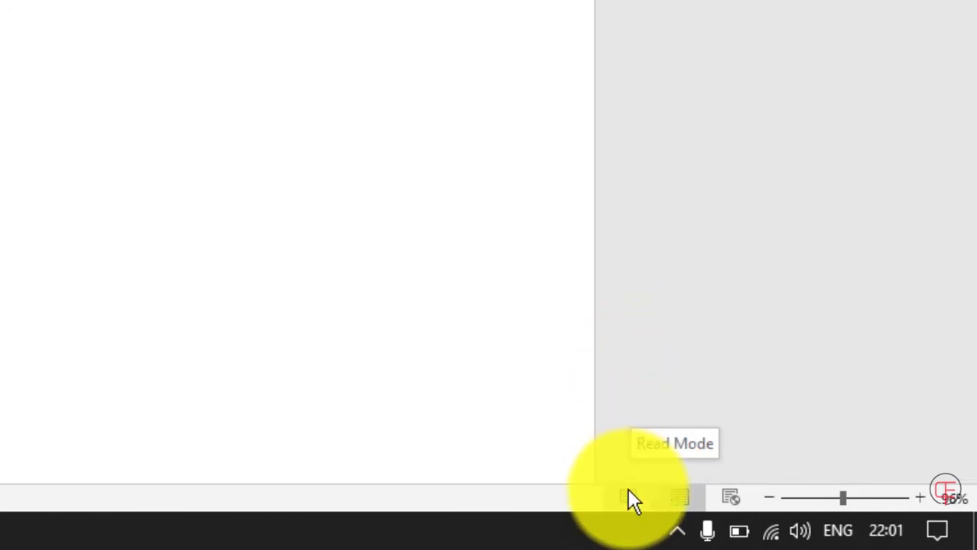
Switch the document to Read Mode and page through its screens to the end and back.
left_click(640, 500)
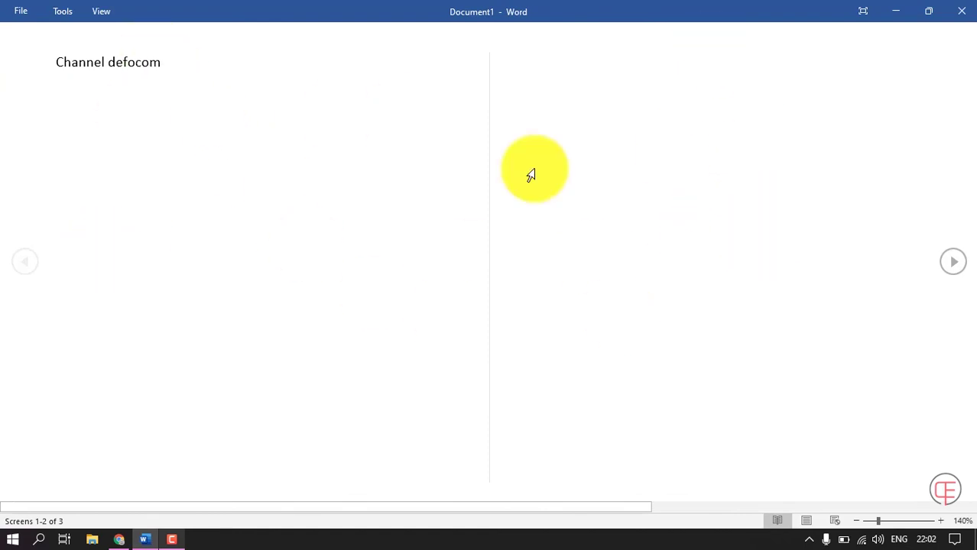
left_click(950, 263)
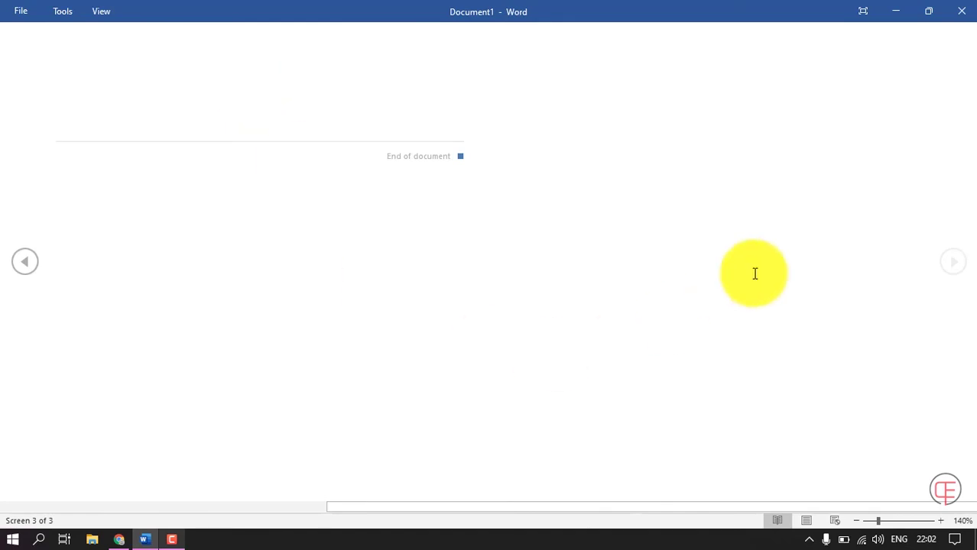
scroll(294, 170, "up", 1)
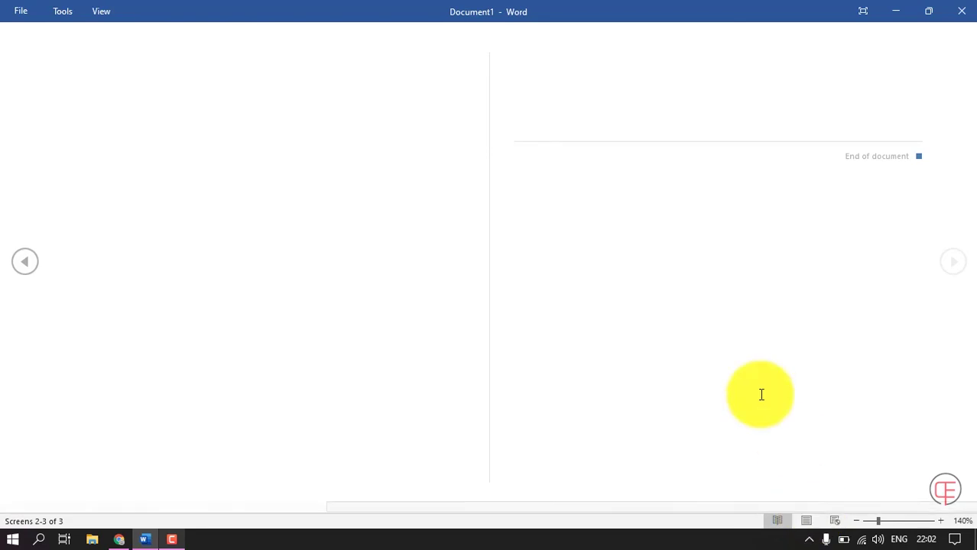
Leave Read Mode for Print Layout, view the document in Web Layout, and return to Print Layout.
left_click(808, 526)
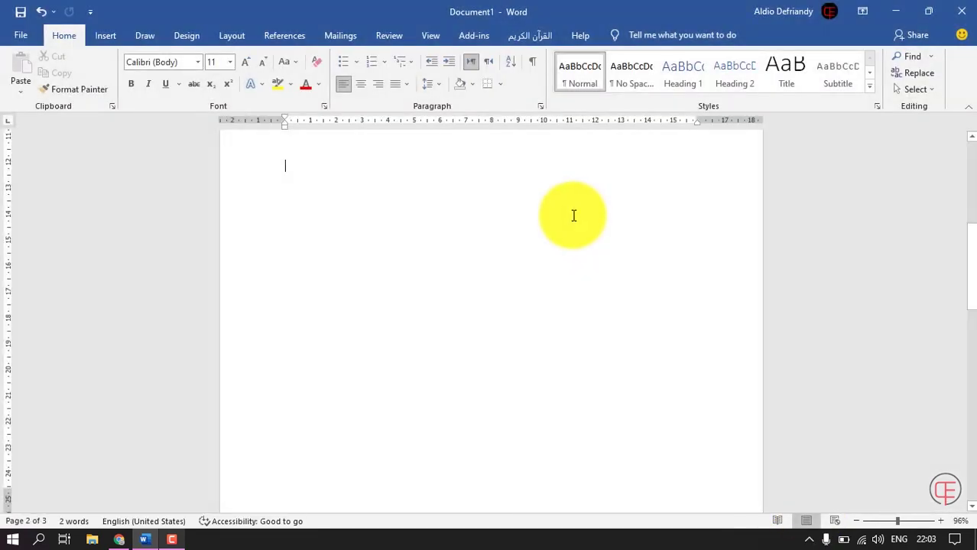
left_click(838, 527)
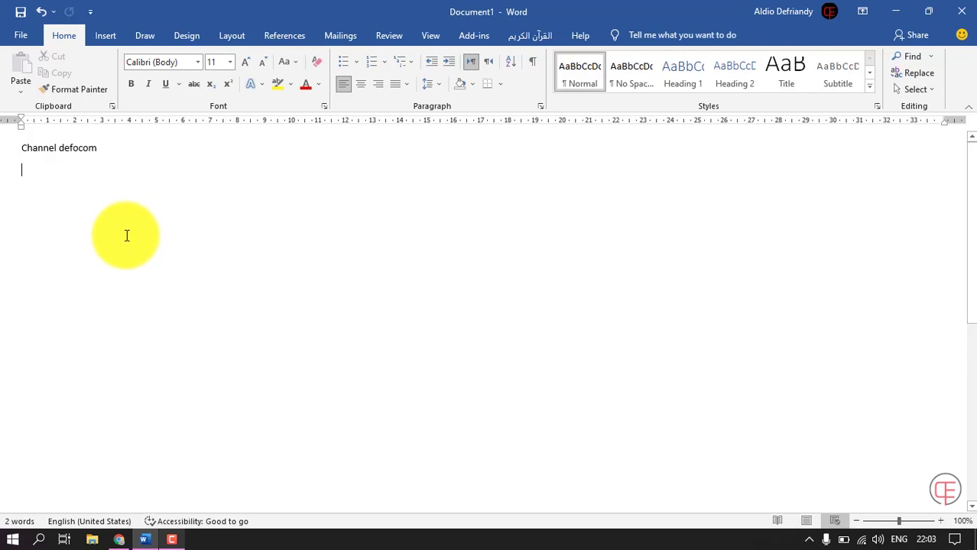
left_click(806, 521)
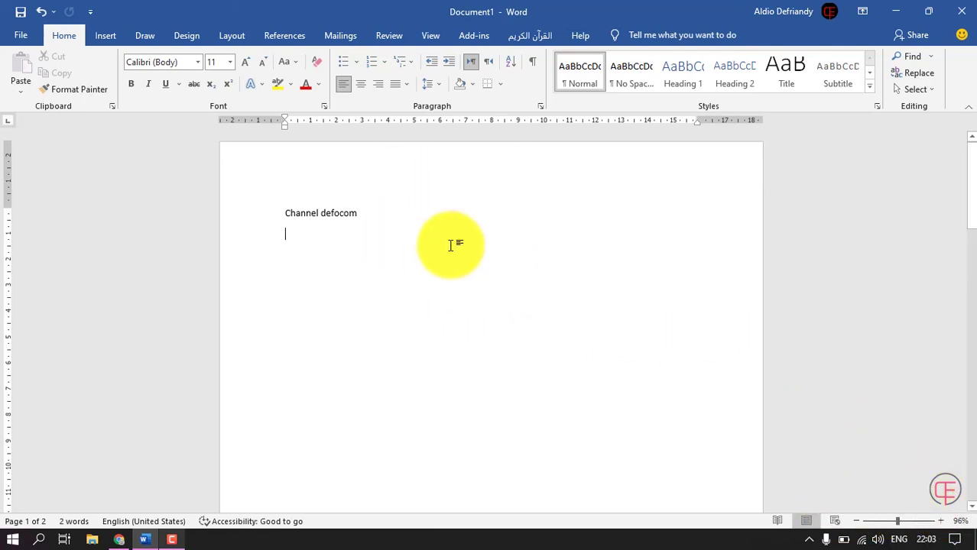
Zoom the document out to 56%, in to 196%, and set the zoom to 100%.
left_click_drag(899, 524, 885, 524)
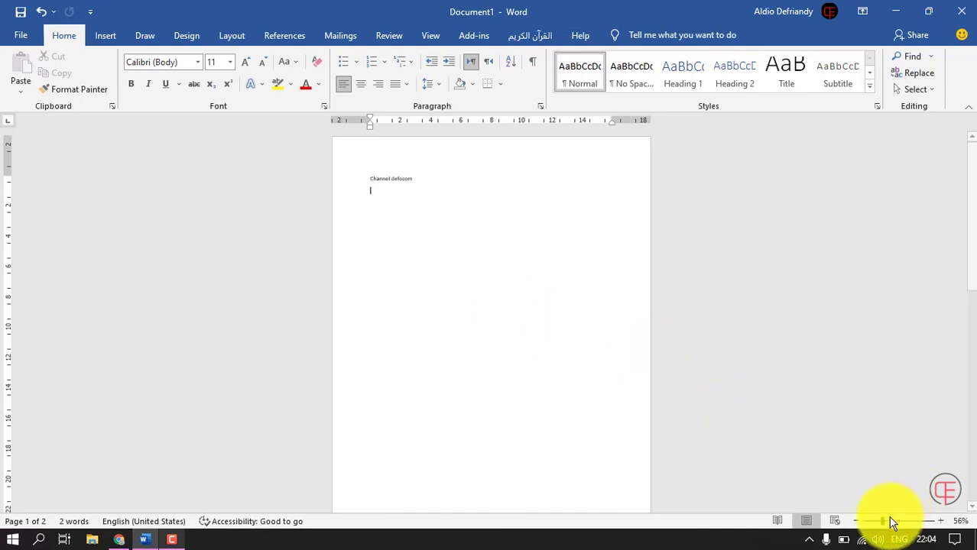
left_click_drag(884, 521, 910, 524)
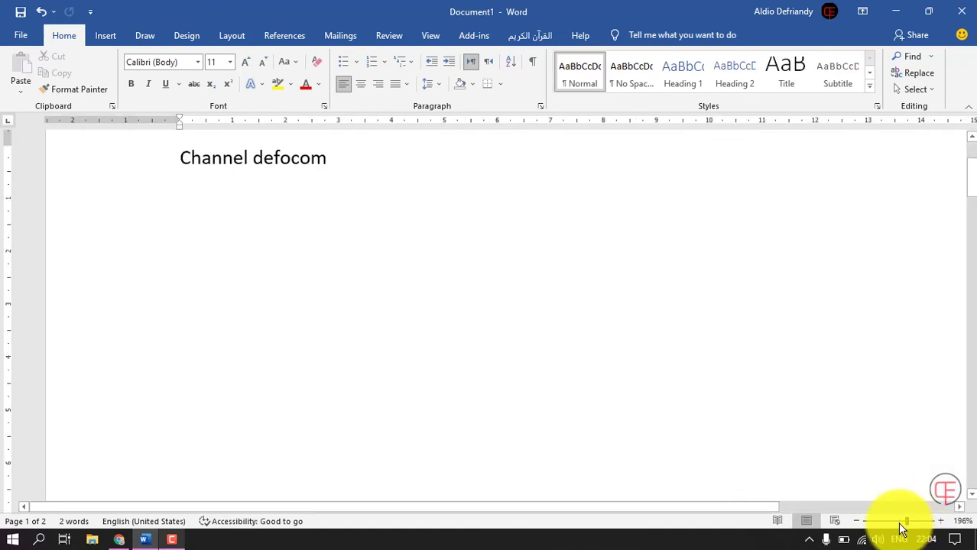
left_click(899, 524)
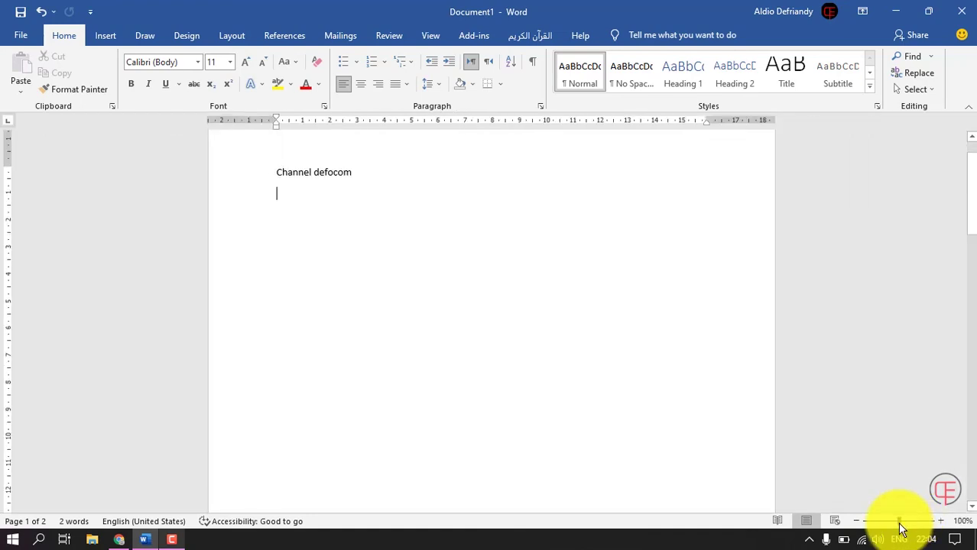
scroll(872, 395, "up", 1)
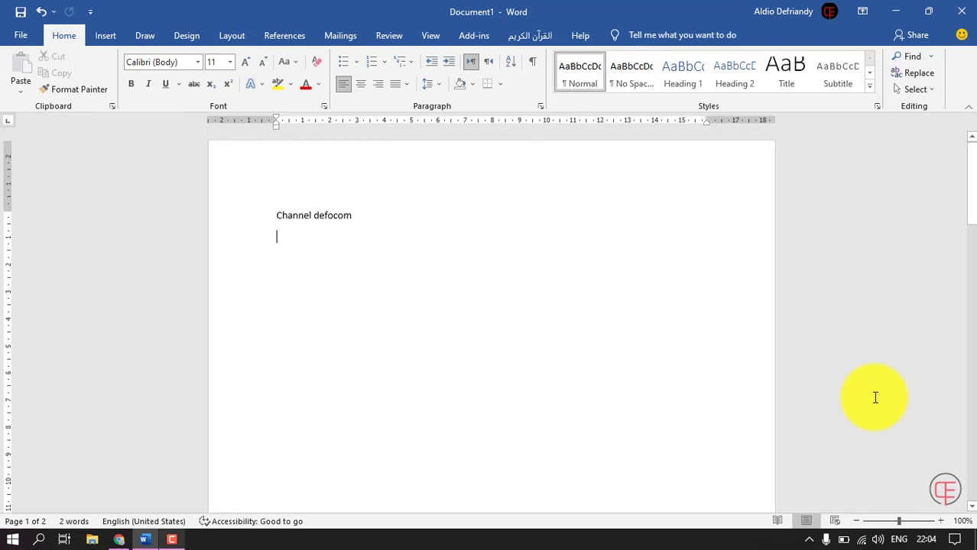